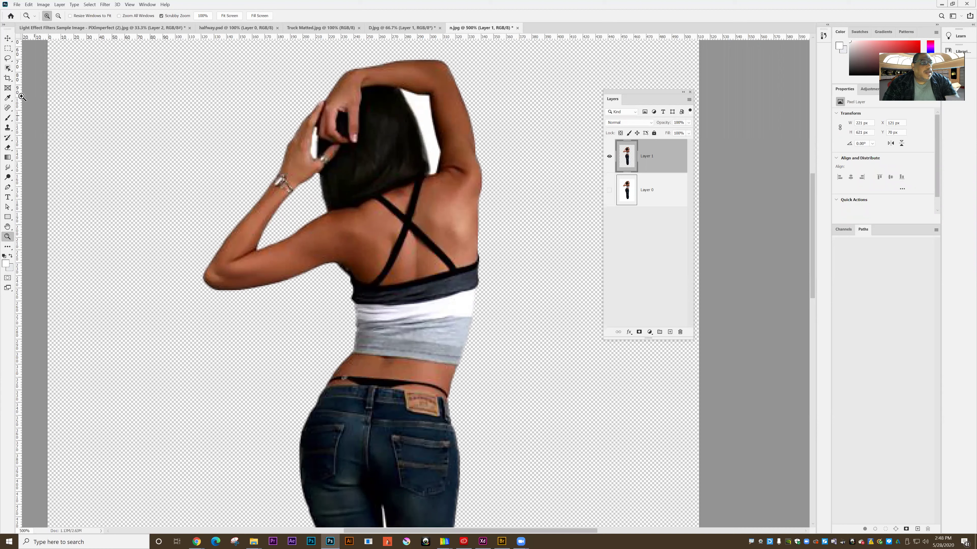
- Delete the white areas between the woman's arms and hair on Layer 1 with the Magic Wand tool
left_click(7, 69)
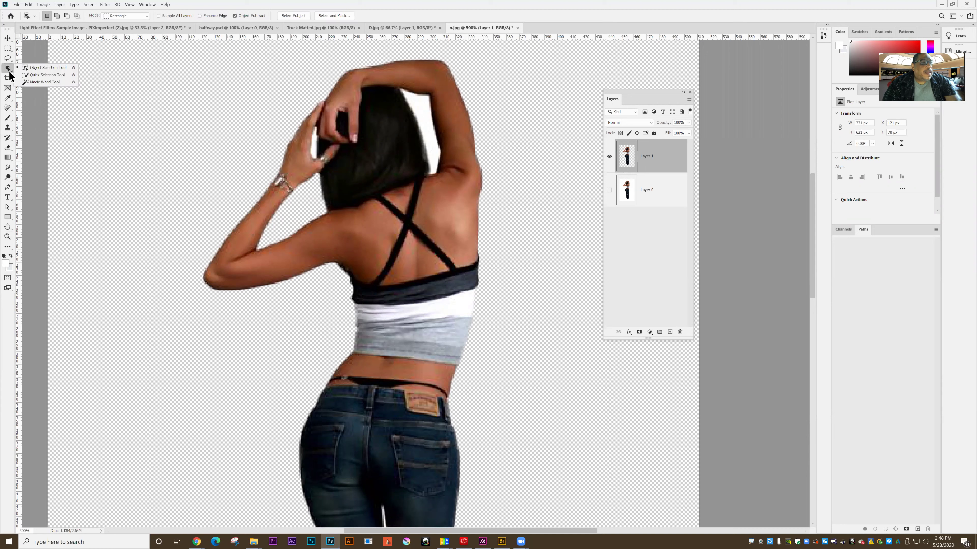
left_click(25, 81)
left_click(427, 113)
key("Delete")
left_click(315, 150)
key("Delete")
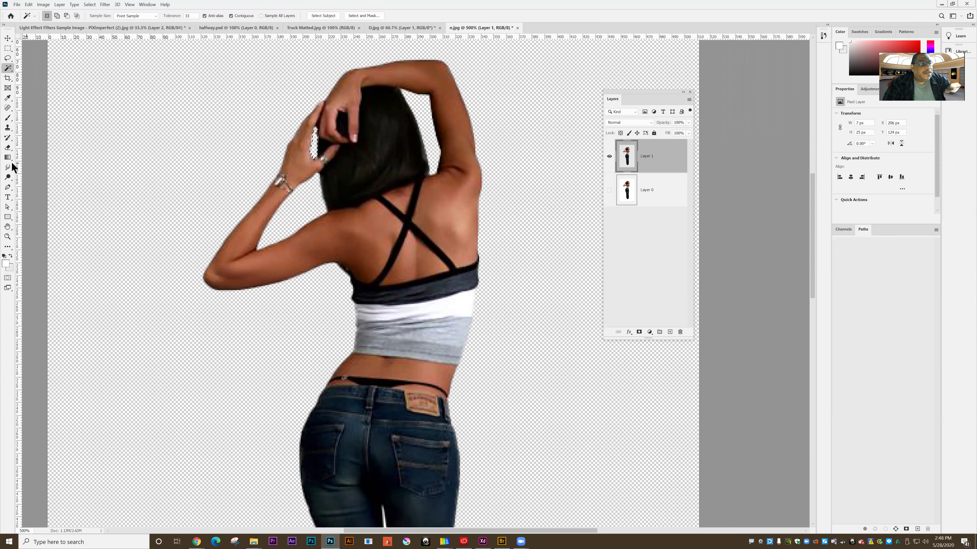
- Delete the upper and lower white gaps between the woman's legs on Layer 1 with the Magic Wand tool
left_click(8, 226)
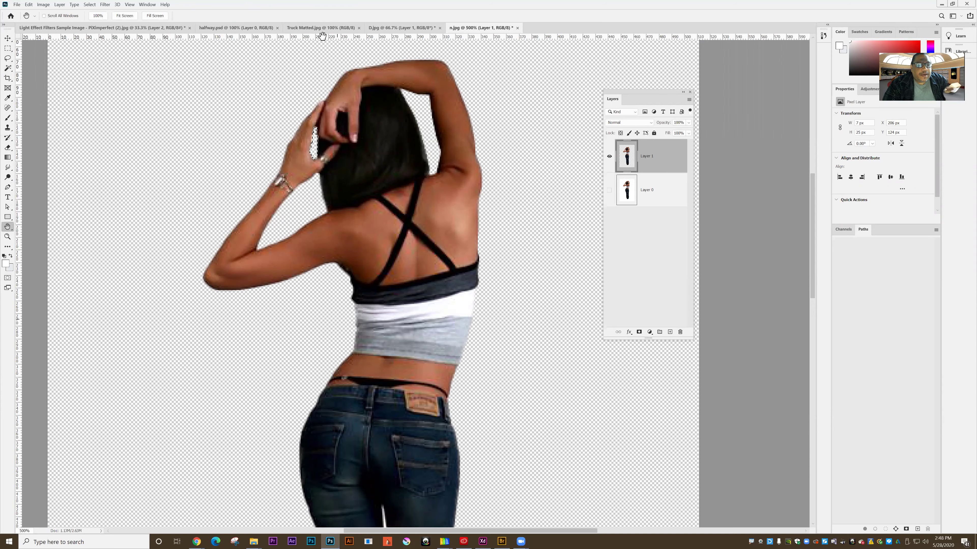
scroll(388, 277, "down", 10)
scroll(388, 297, "up", 3)
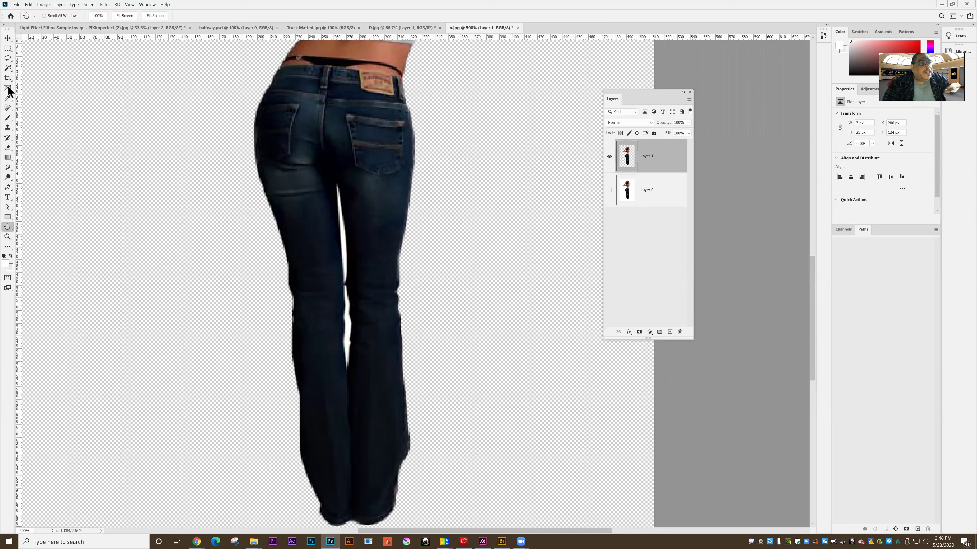
left_click(7, 68)
left_click(345, 249)
key("Delete")
left_click(351, 341)
key("Delete")
- Hide Layer 1, make Layer 0 visible and active, and clear the remaining selection
left_click(9, 237)
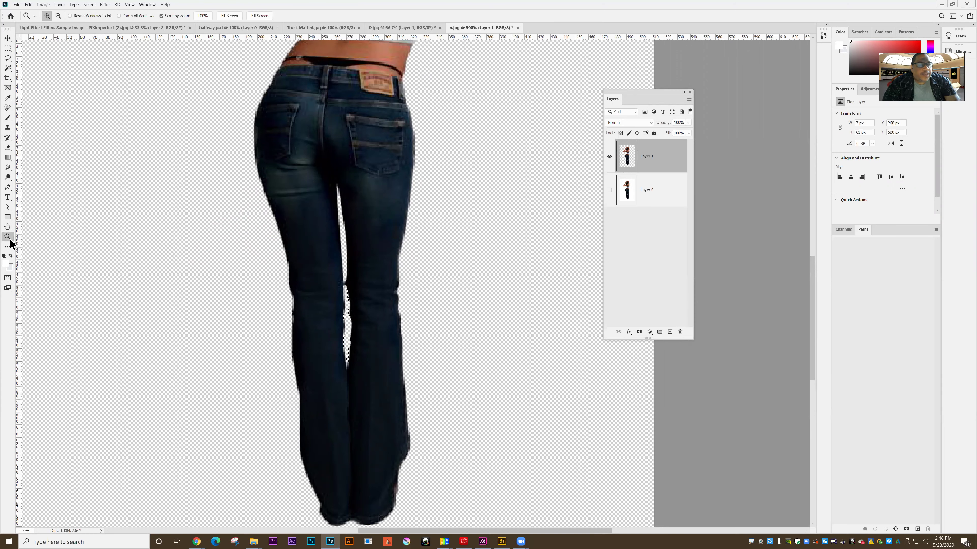
double_click(8, 238)
left_click(441, 328)
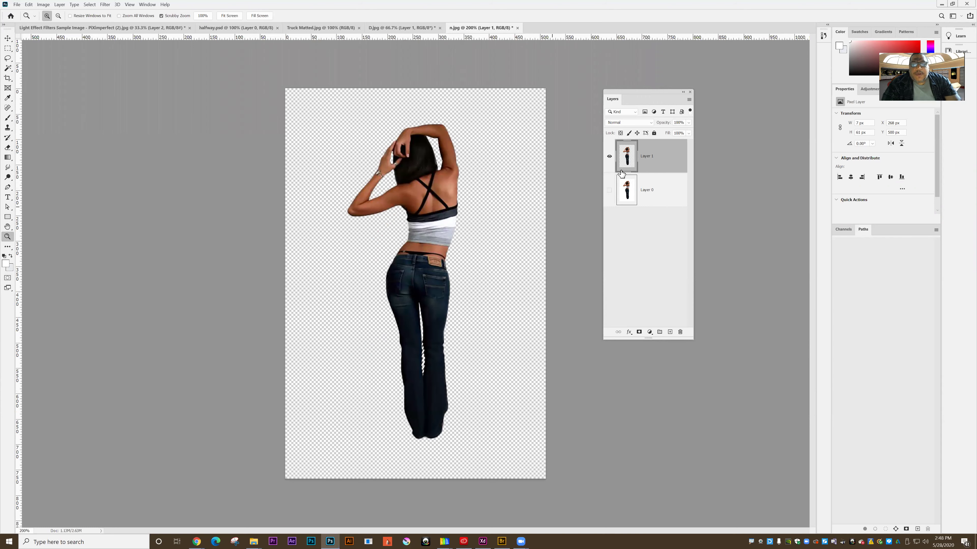
left_click(609, 157)
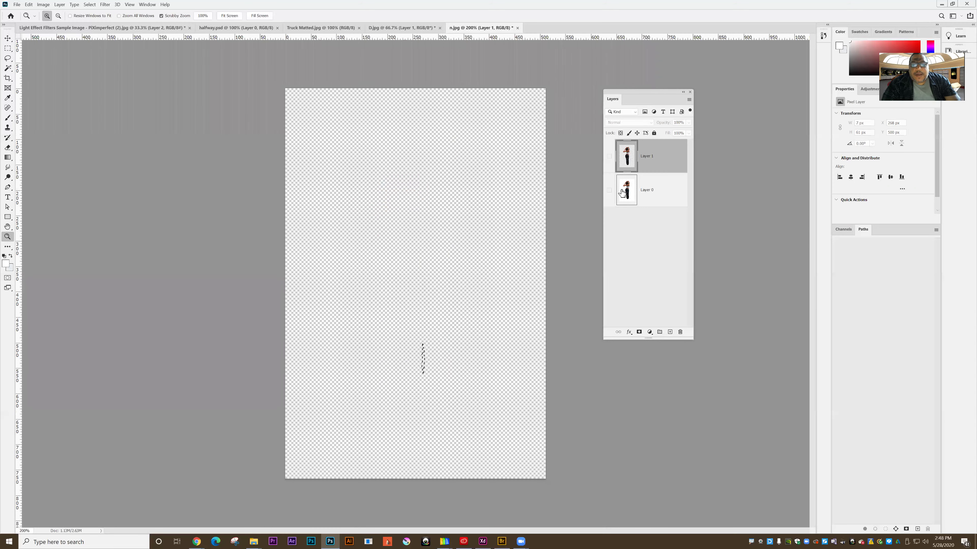
left_click(656, 196)
left_click(608, 190)
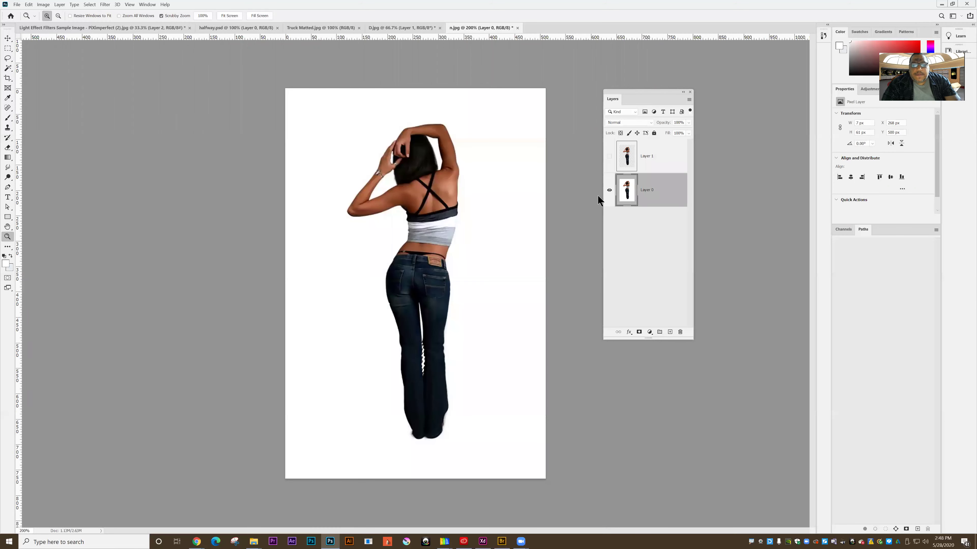
left_click(89, 5)
left_click(92, 20)
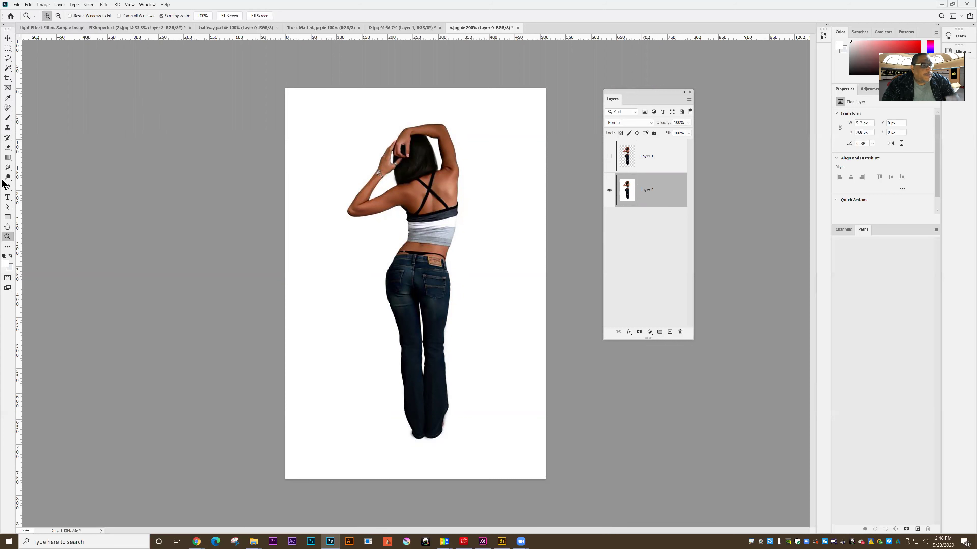
- Fill all of Layer 0 with white to cover the original photo
left_click(7, 99)
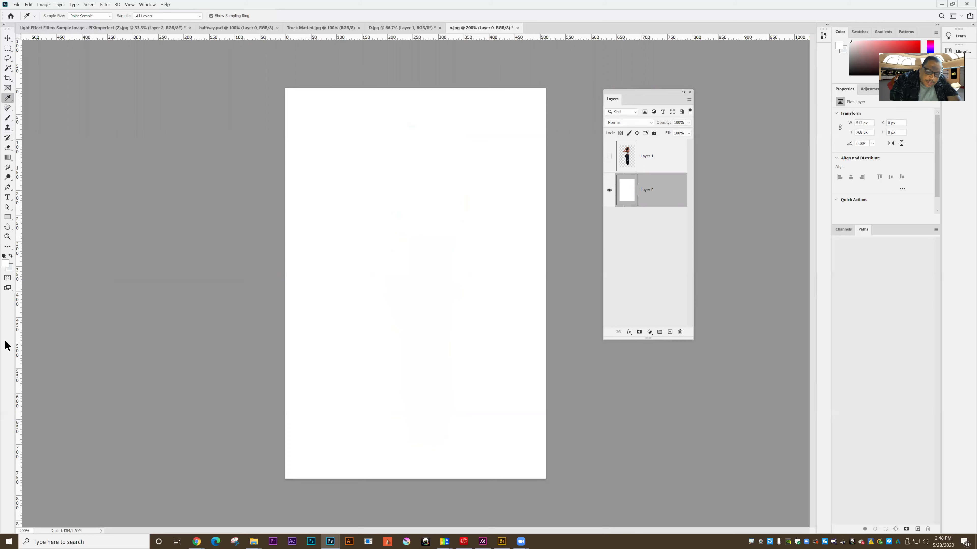
key("ctrl+z")
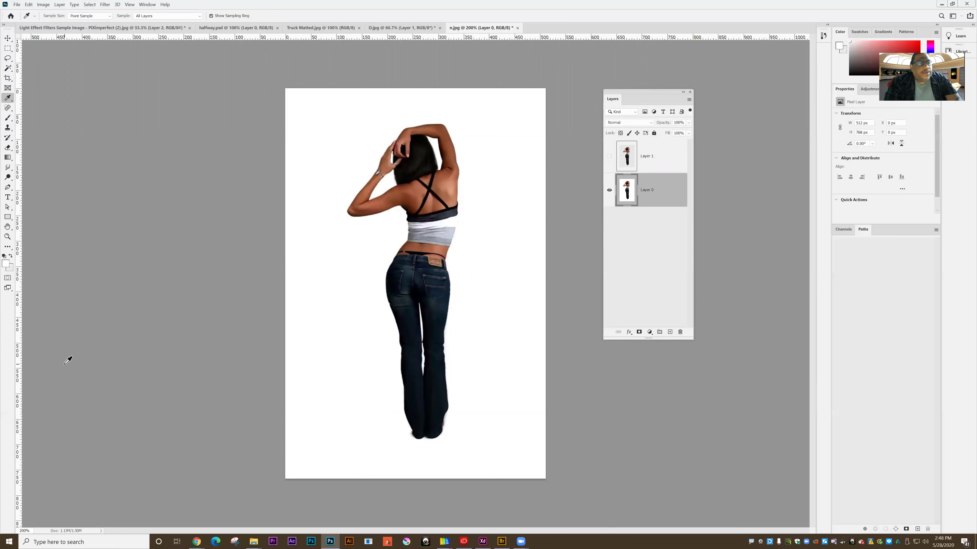
left_click(28, 5)
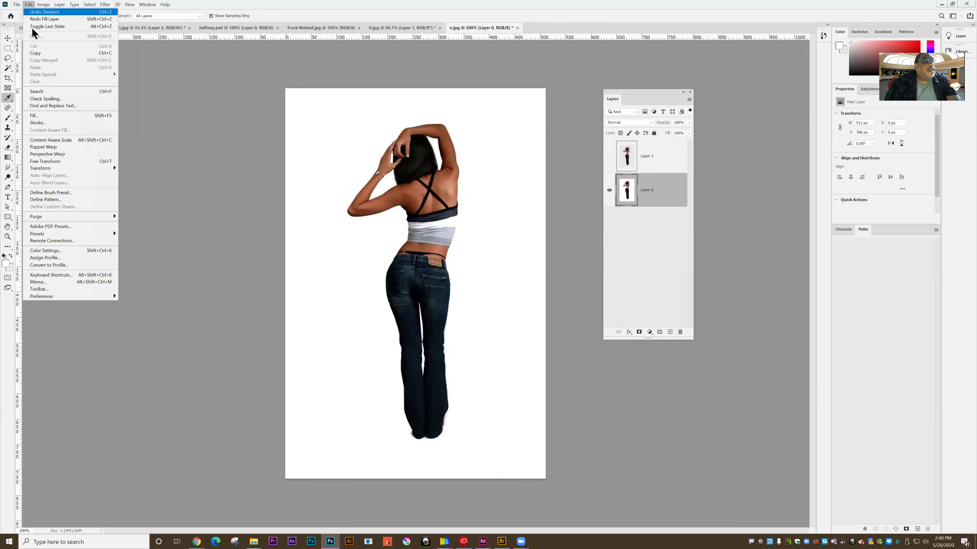
left_click(45, 114)
left_click(462, 180)
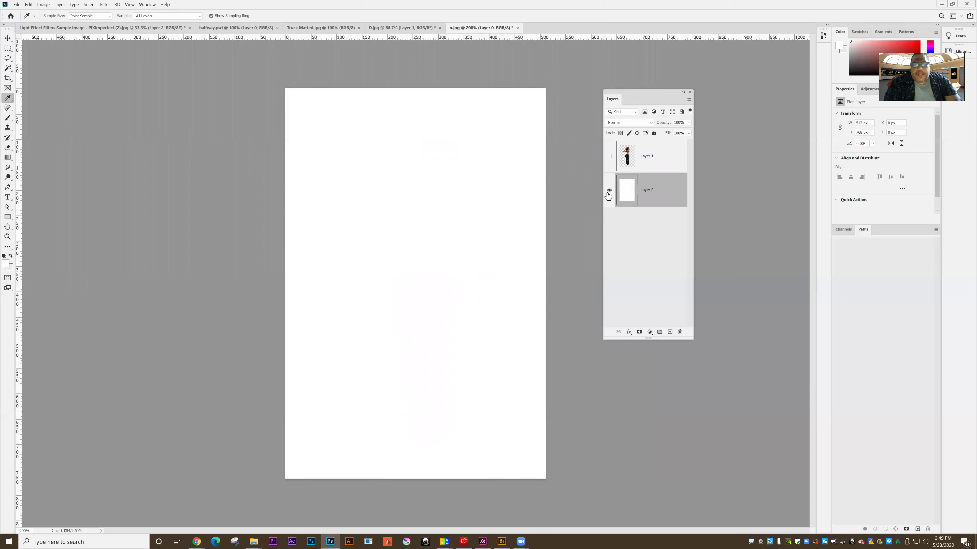
- Show Layer 1 and move the cut-out woman to the right, to about X 210 px, Y 68 px
left_click(609, 156)
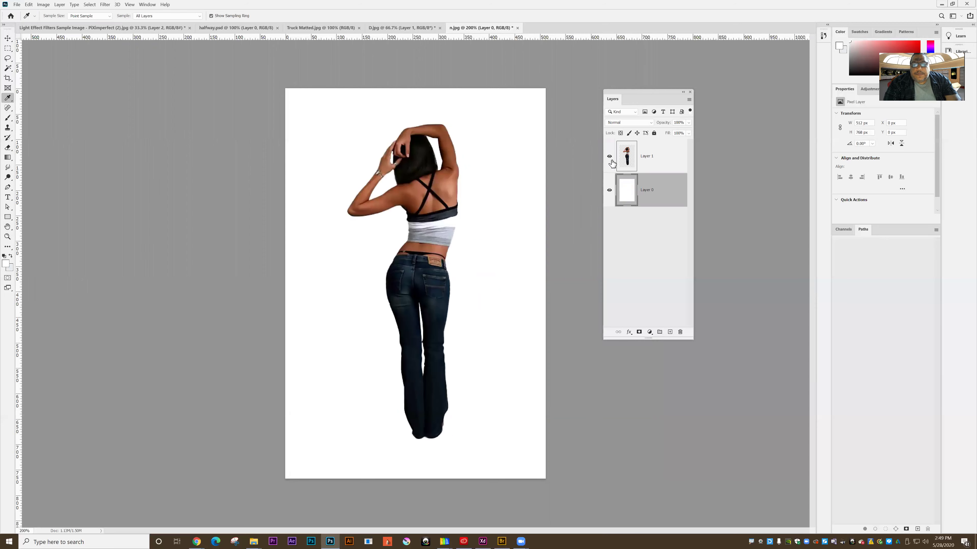
left_click(627, 157)
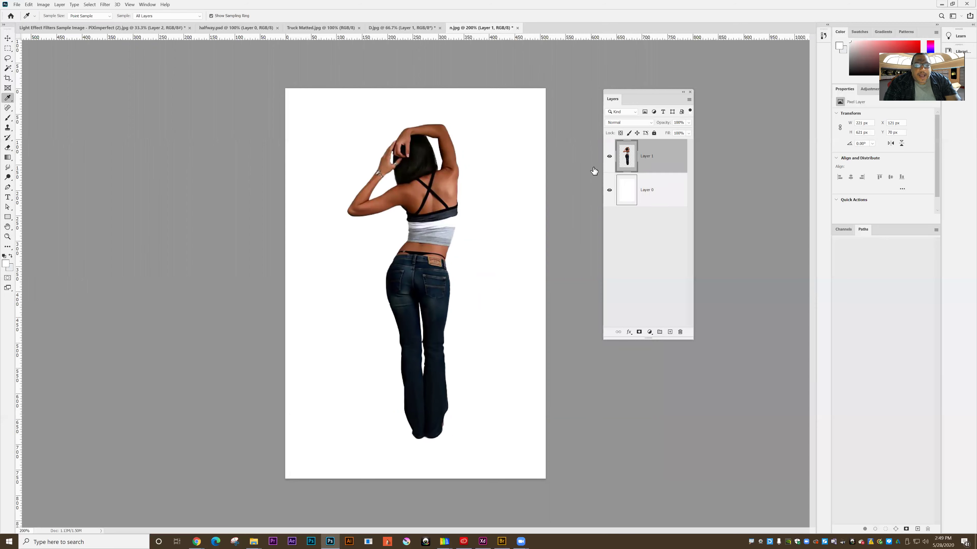
left_click(7, 38)
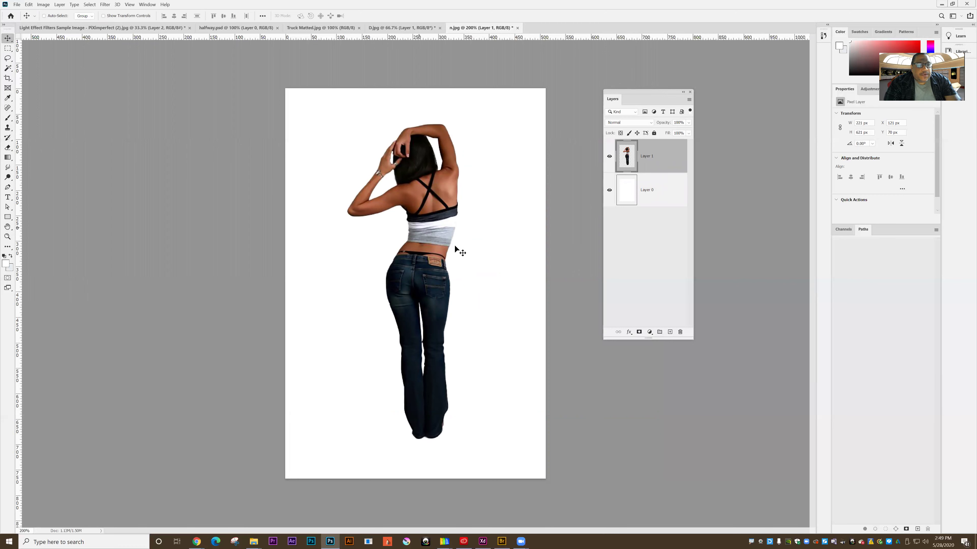
left_click_drag(428, 237, 474, 237)
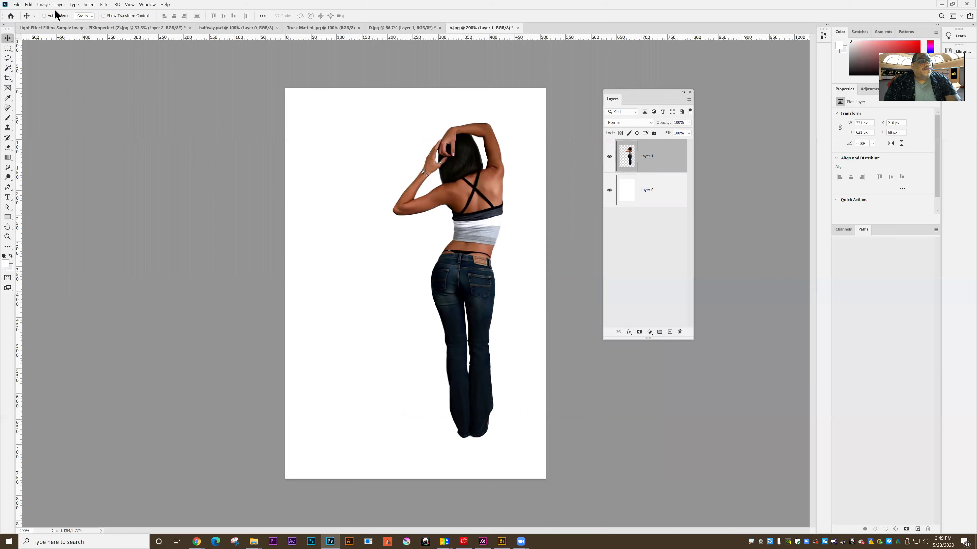
- Stretch Layer 1 slightly downward with Free Transform to a height of about 627 px
left_click(29, 5)
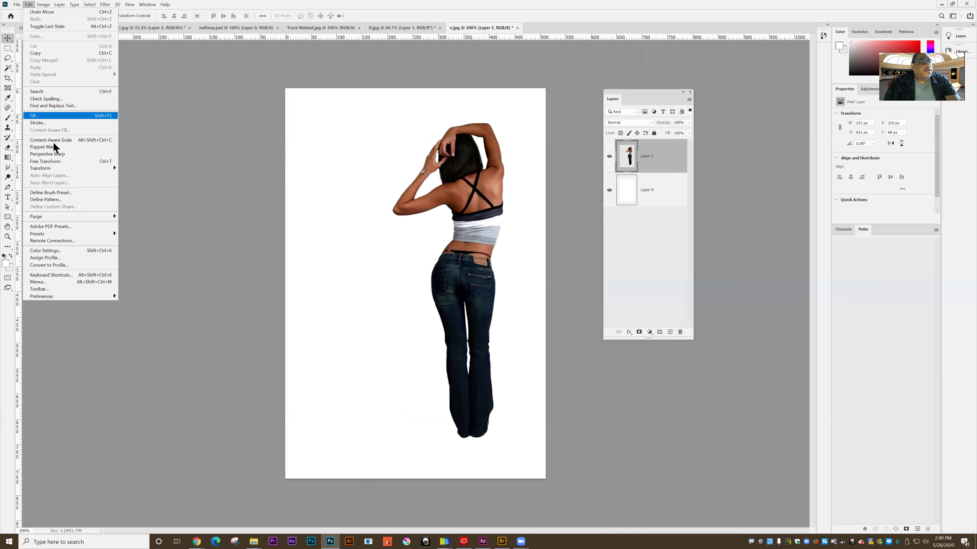
key("Return")
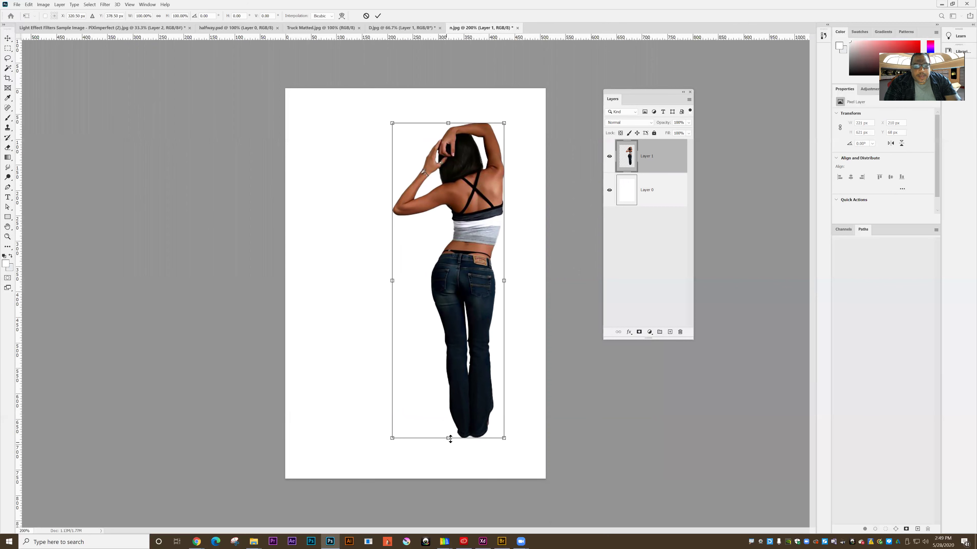
mouse_move(446, 438)
left_mouse_down()
mouse_move(447, 457)
mouse_move(447, 441)
left_mouse_up()
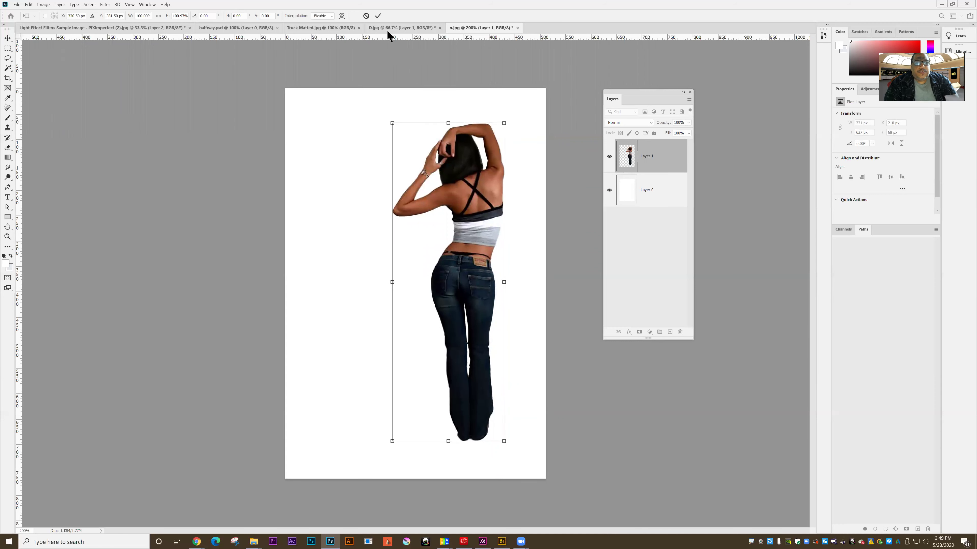
left_click(377, 15)
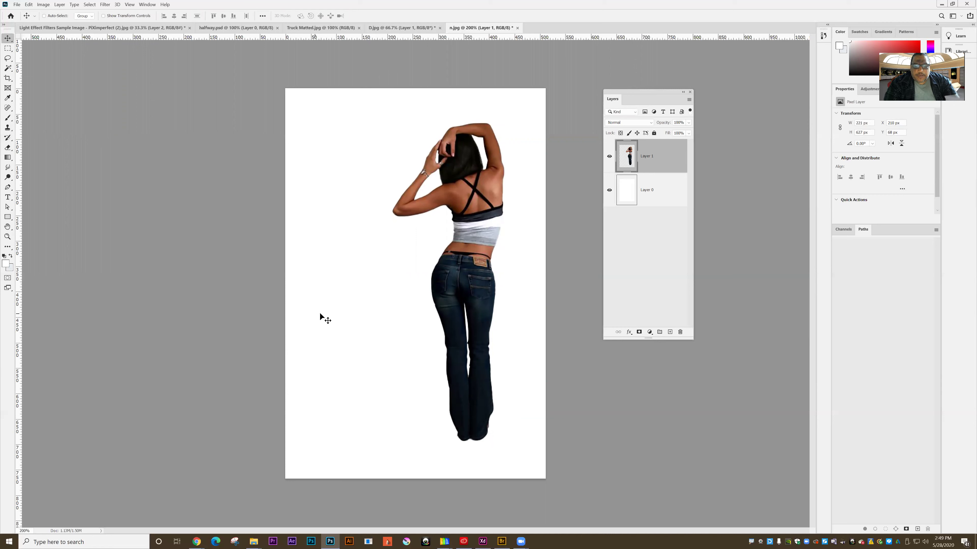
- Add a drop shadow to Layer 1, offset to the woman's left at about 16° with a distance of 35 px
left_click(629, 333)
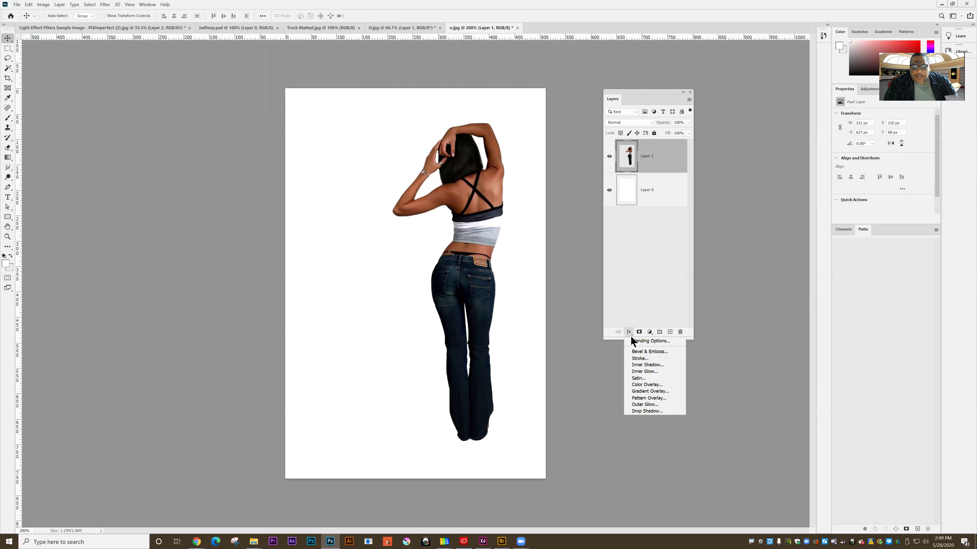
left_click(643, 411)
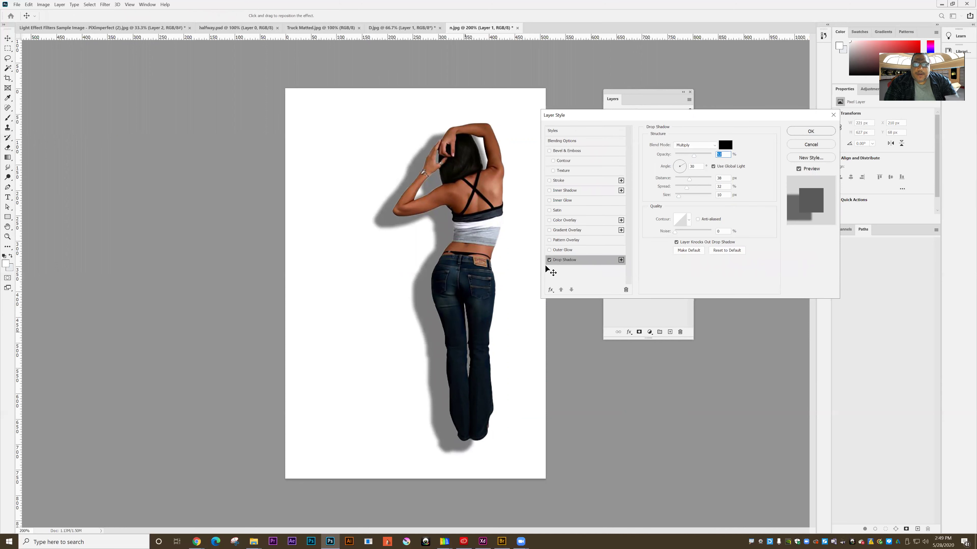
mouse_move(422, 288)
left_mouse_down()
mouse_move(402, 295)
mouse_move(417, 298)
mouse_move(423, 286)
left_mouse_up()
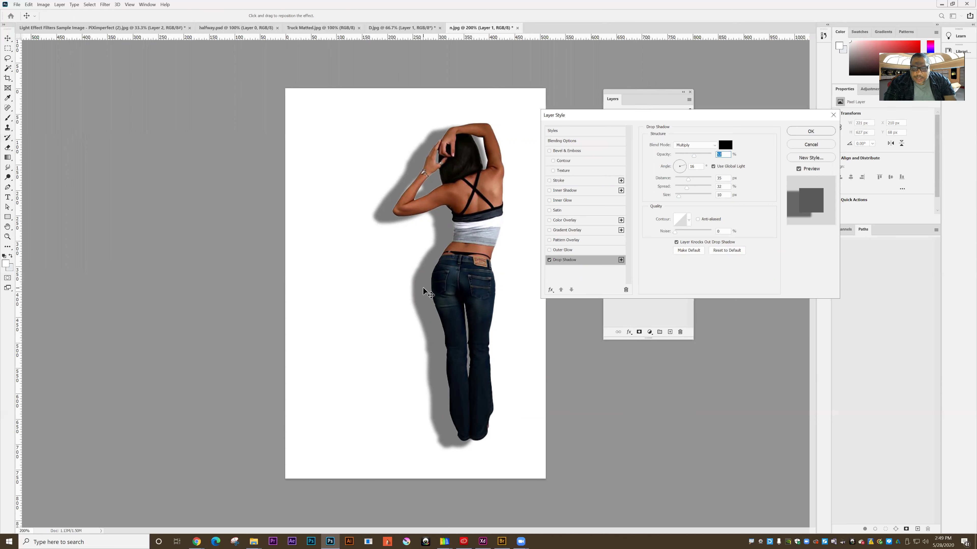
left_click(810, 132)
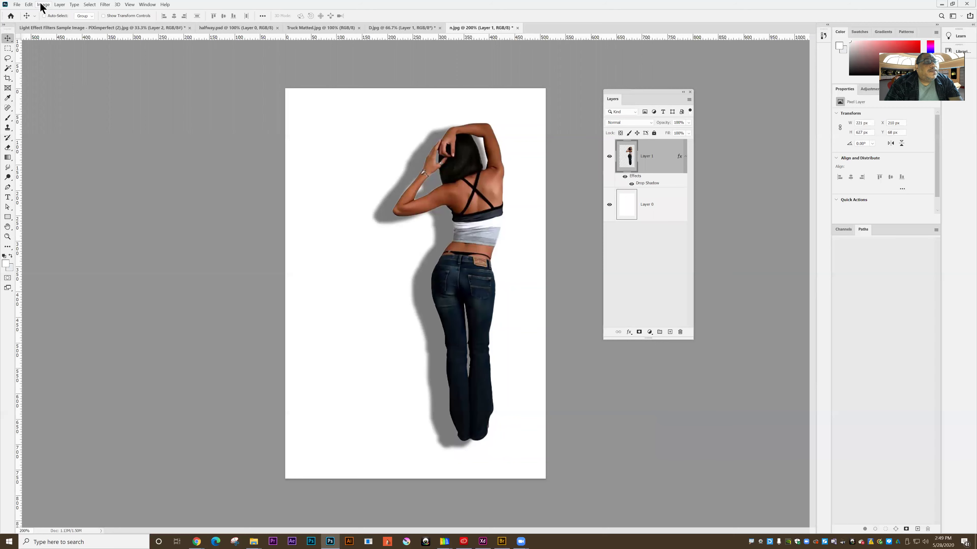
- Convert the drop shadow effect into its own layer and move that shadow left to about X 98 px, Y 64 px
left_click(59, 5)
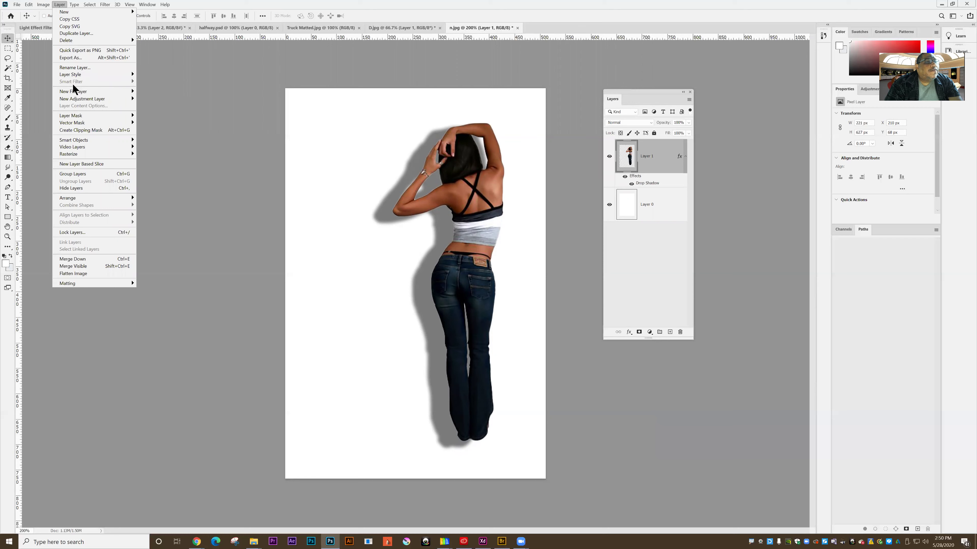
mouse_move(72, 98)
mouse_move(72, 76)
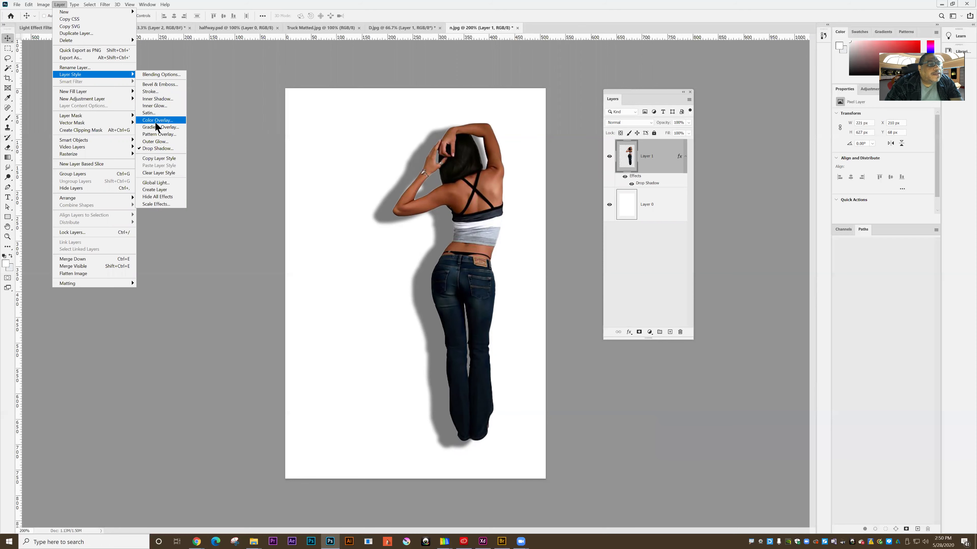
left_click(153, 189)
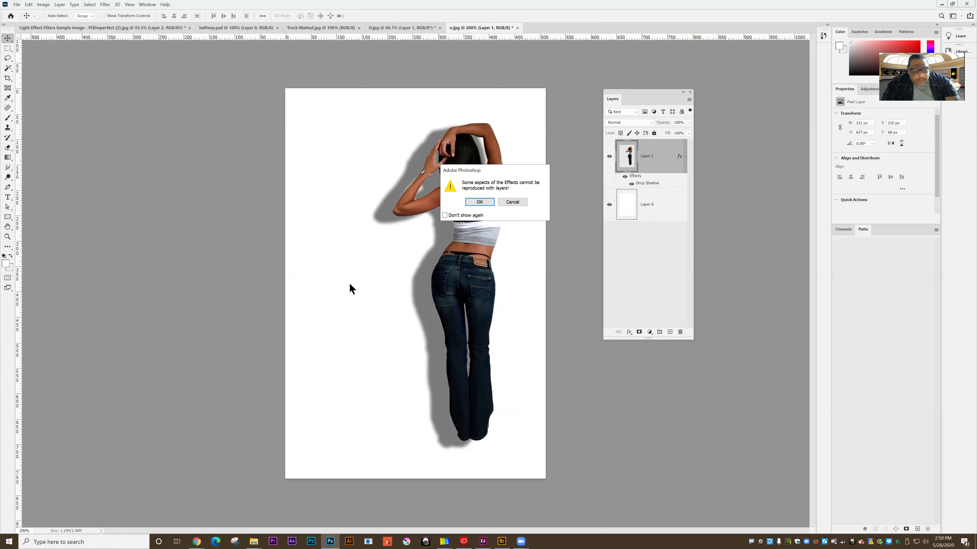
left_click(474, 200)
left_click(652, 198)
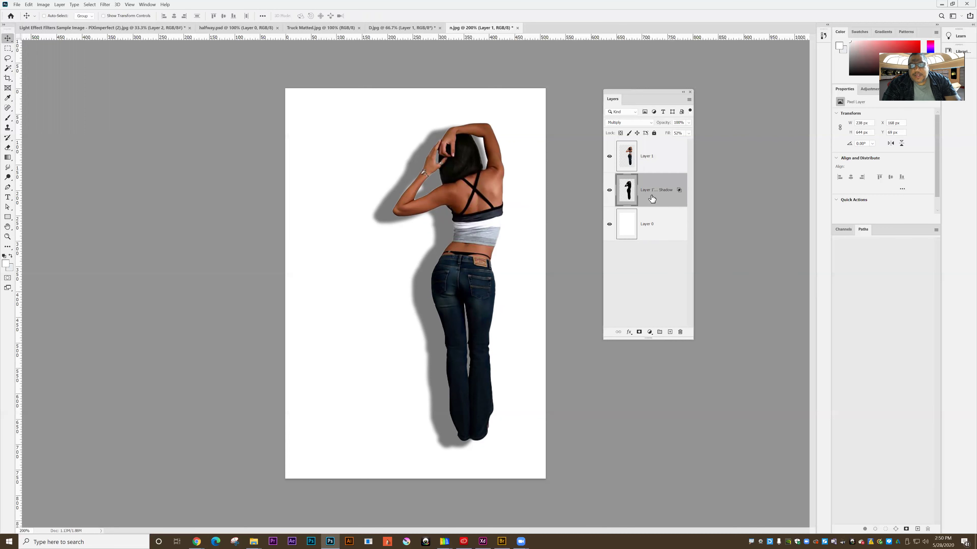
left_click_drag(434, 234, 399, 226)
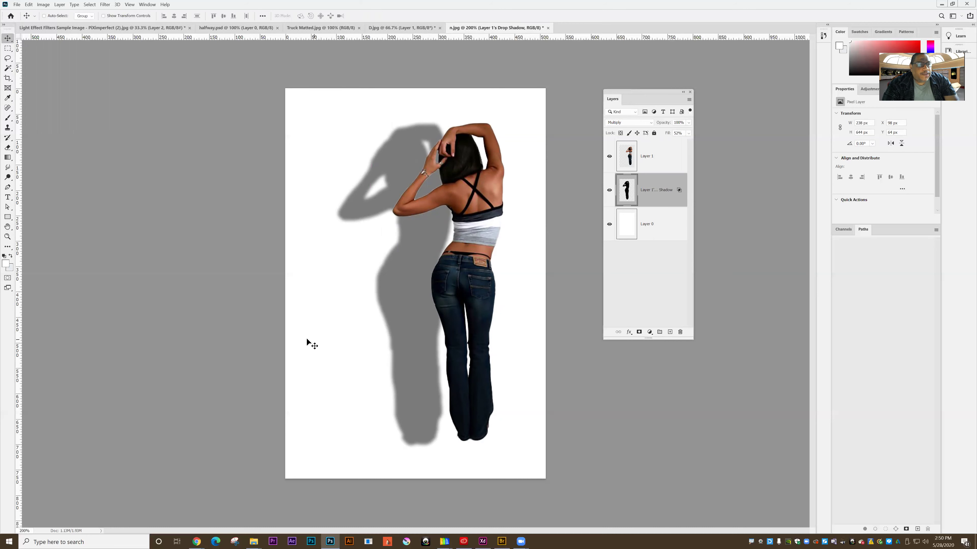
- Skew the shadow layer so its base meets the woman's feet and its top leans left, and set its opacity to 59%
left_click(29, 5)
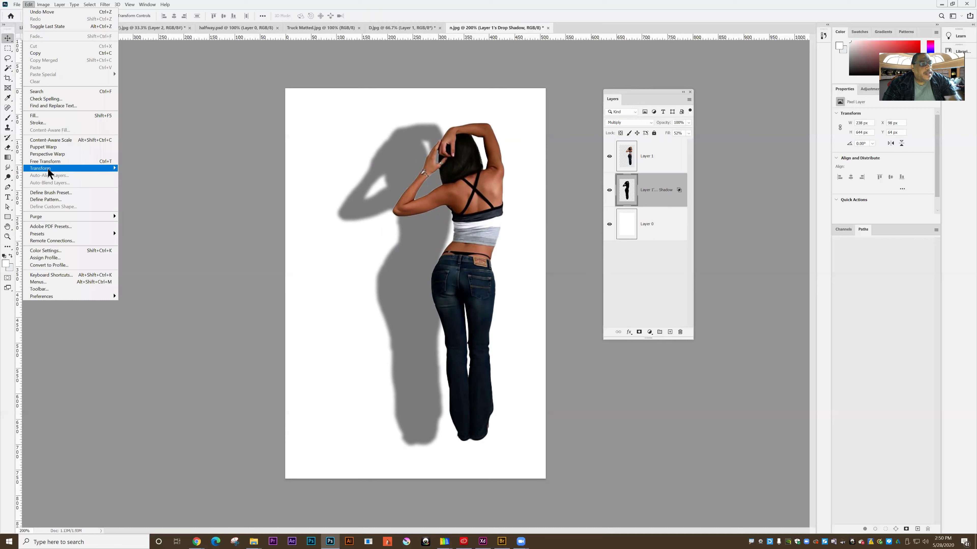
mouse_move(99, 169)
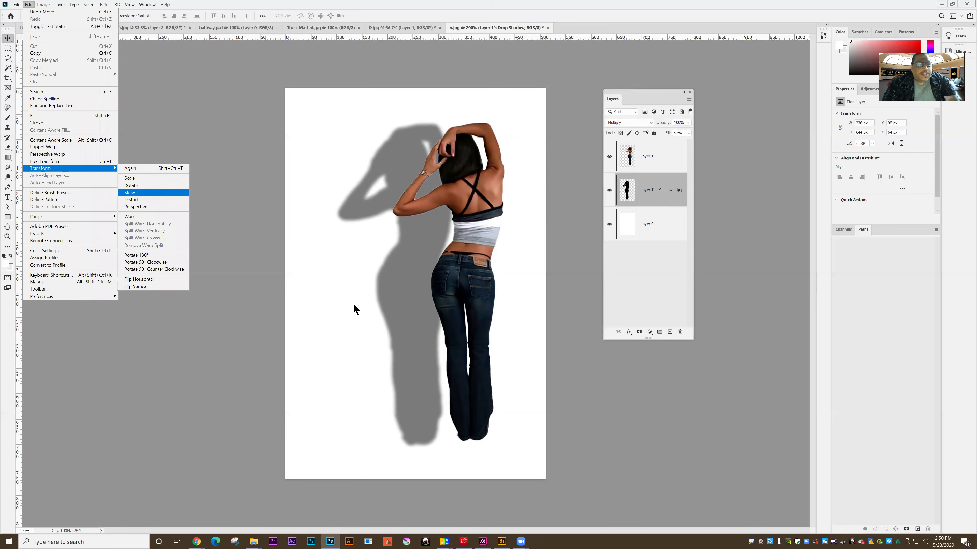
key("Return")
left_click_drag(472, 448, 486, 448)
left_click_drag(335, 448, 378, 453)
left_click_drag(416, 385, 428, 379)
left_click_drag(400, 121, 358, 127)
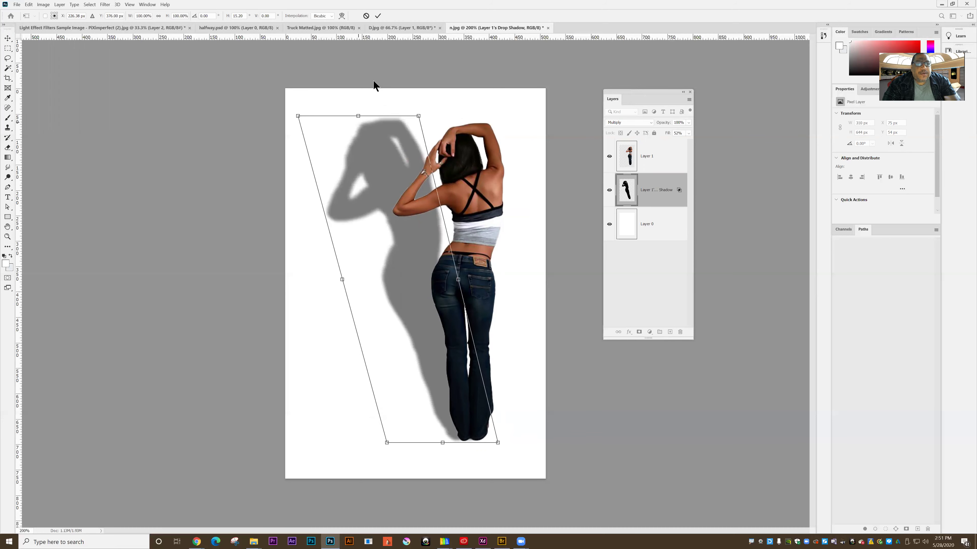
left_click(378, 16)
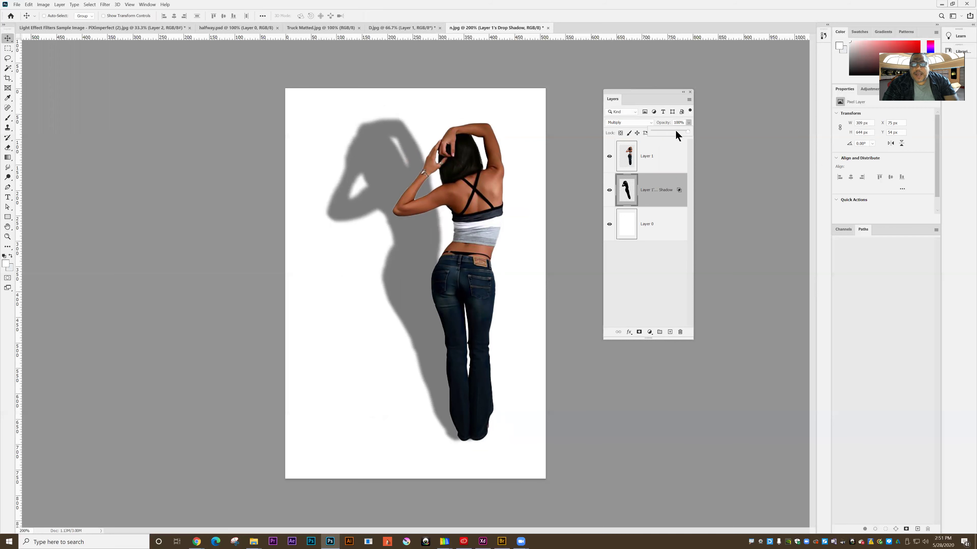
left_click(675, 132)
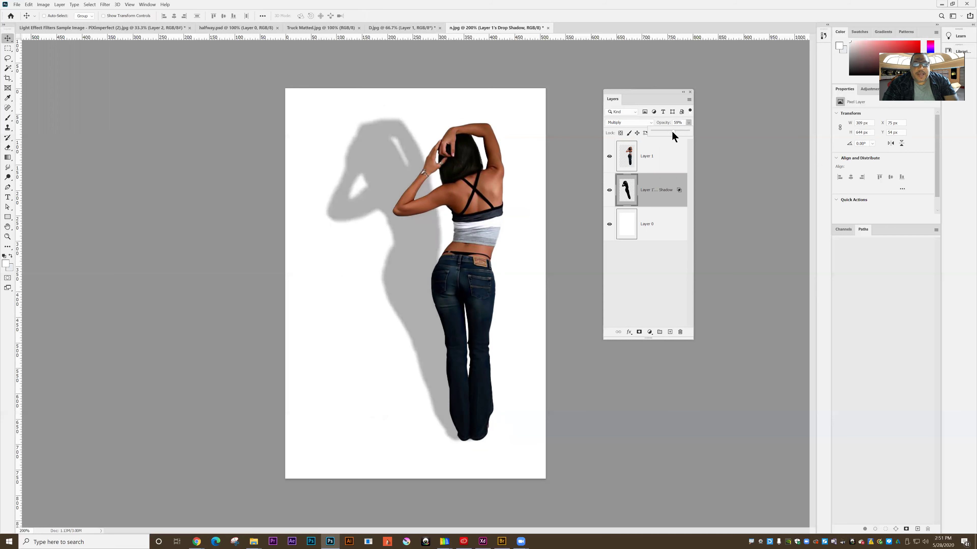